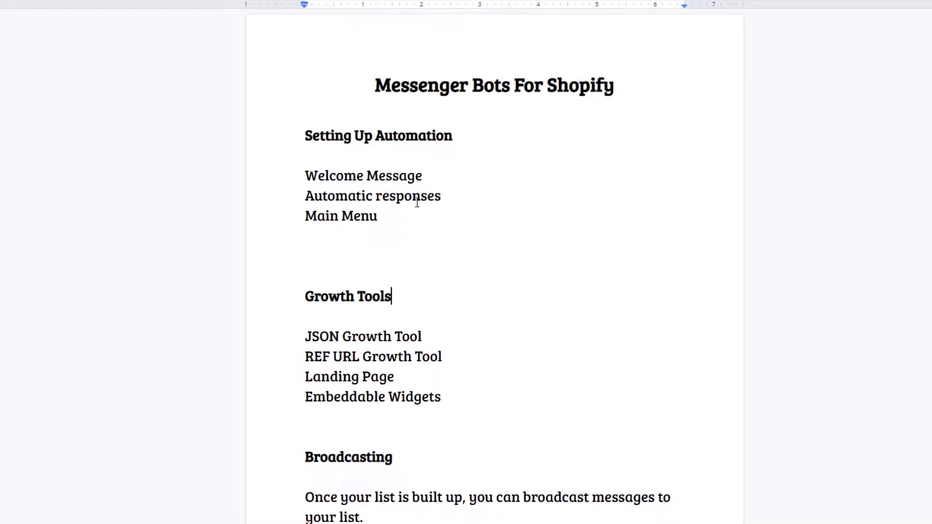
# Review the Messenger Bots For Shopify outline, covering automation, growth tools, broadcasting, sequences, and tips and tricks.
pyautogui.scroll(-2, 417, 202)
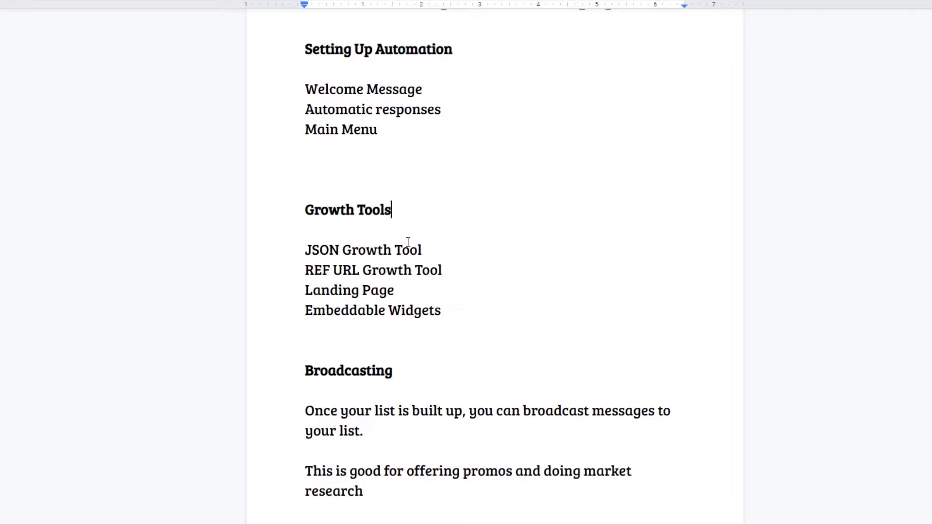
pyautogui.scroll(-3, 407, 242)
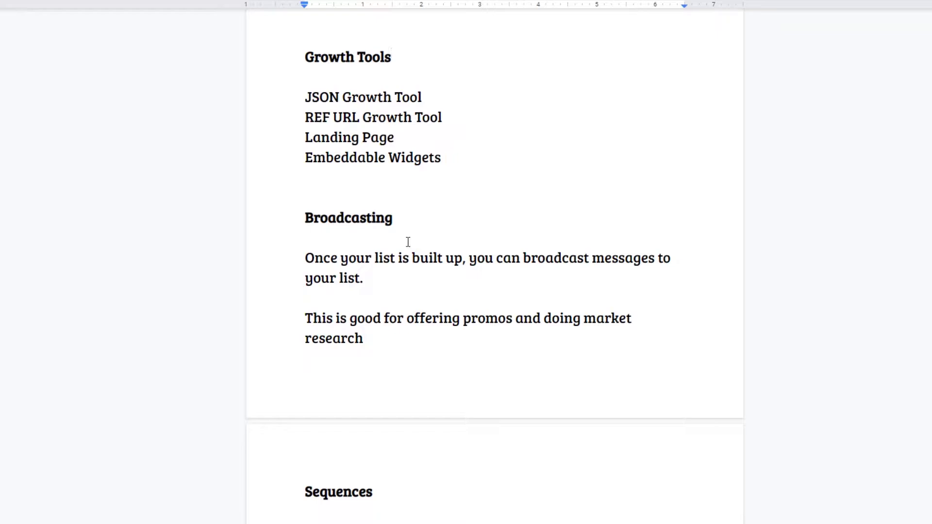
pyautogui.scroll(-4, 408, 241)
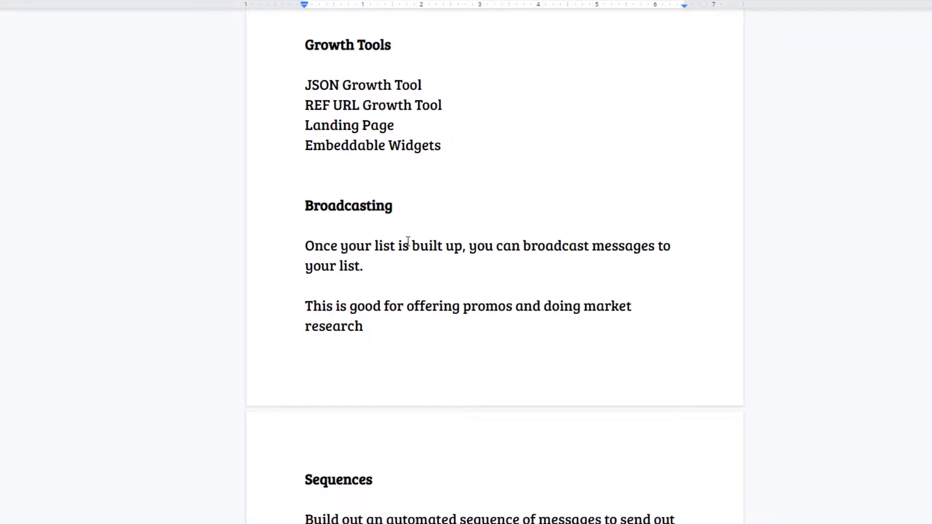
pyautogui.scroll(-2, 407, 242)
pyautogui.scroll(2, 408, 243)
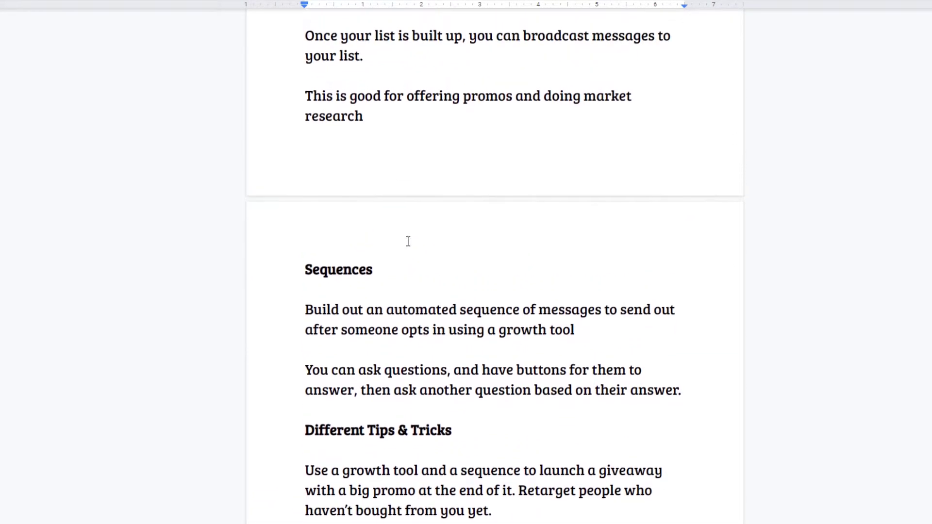
pyautogui.scroll(1, 408, 241)
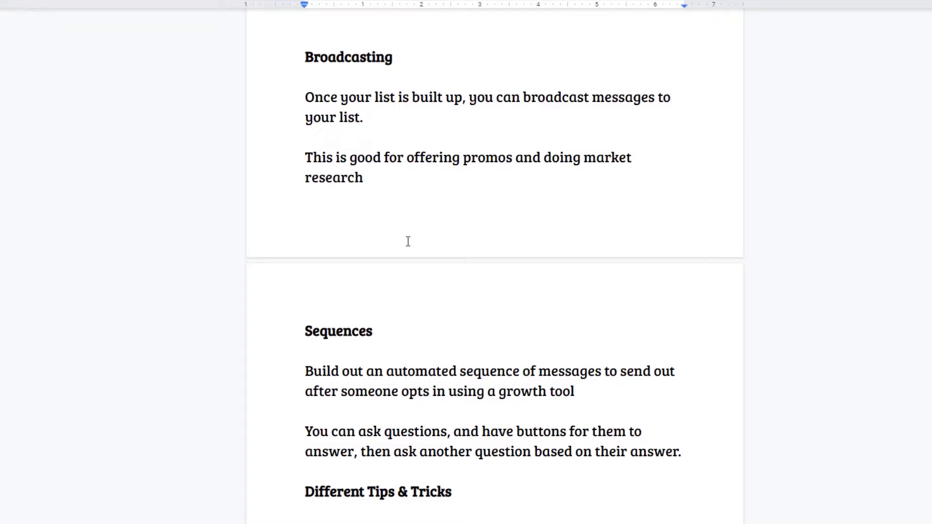
pyautogui.scroll(8, 408, 241)
pyautogui.scroll(1, 408, 241)
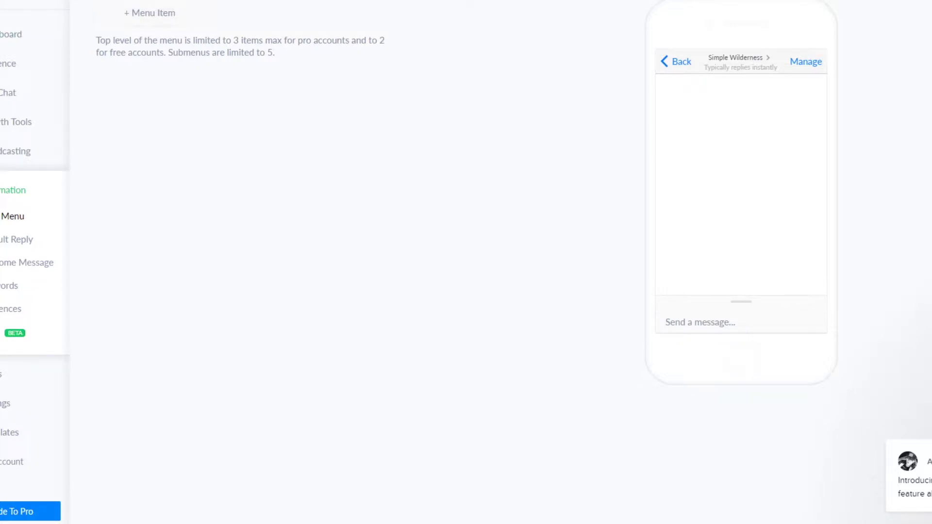
# Show the Simple Wilderness bot dashboard in ManyChat and point out the Setting Up Automation section of the outline.
pyautogui.click(7, 39)
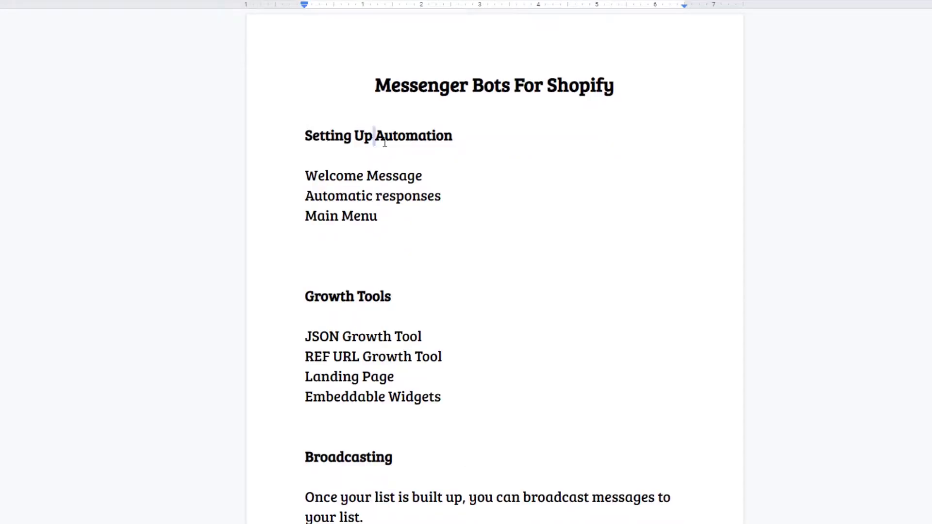
pyautogui.moveTo(374, 139); pyautogui.dragTo(461, 140)
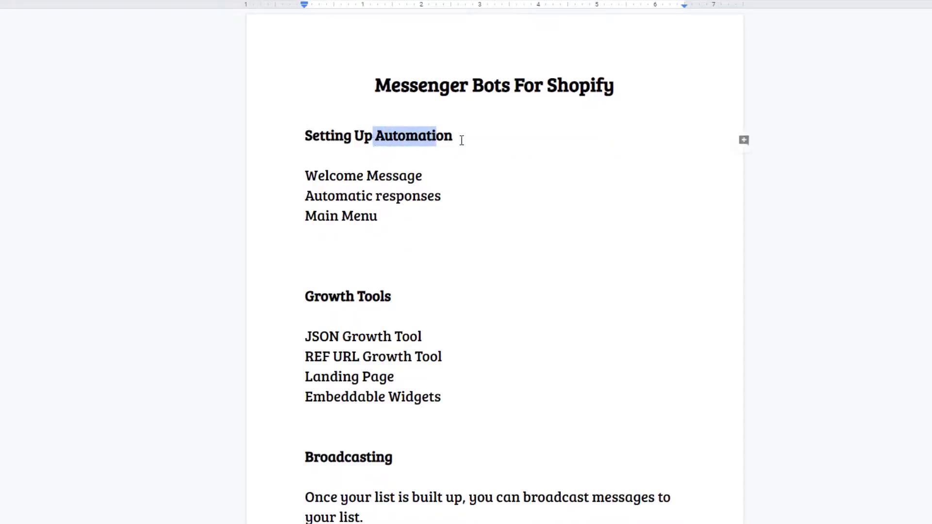
pyautogui.click(407, 176)
pyautogui.click(306, 174)
pyautogui.click(448, 160)
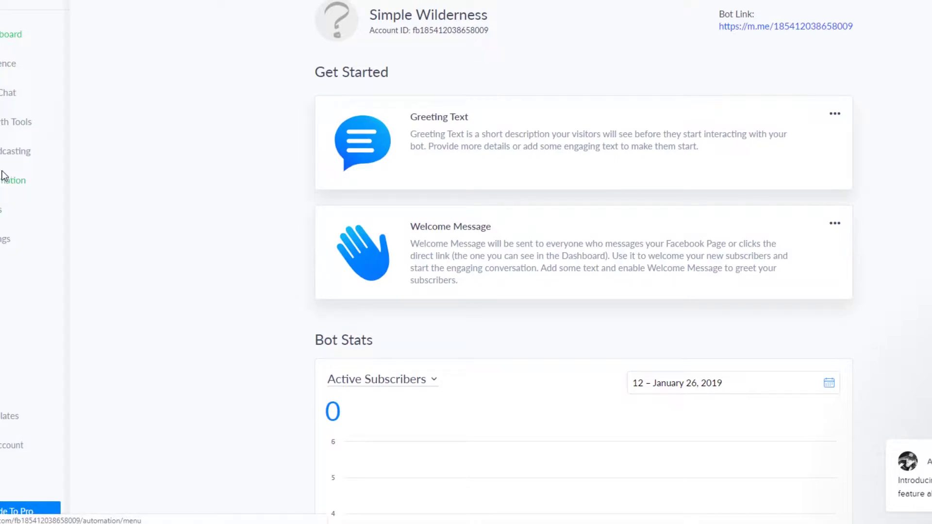
# Open the Welcome Message automation in ManyChat for editing.
pyautogui.click(11, 180)
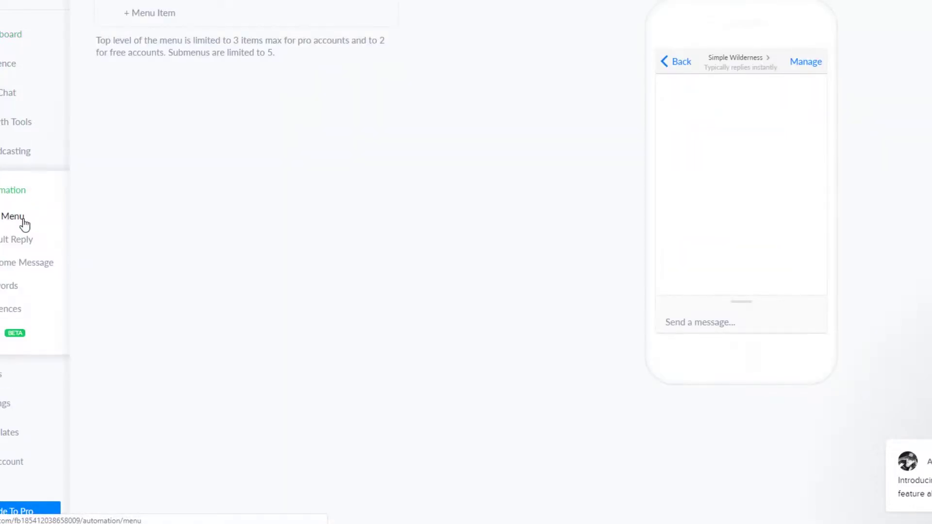
pyautogui.click(10, 271)
pyautogui.click(403, 48)
pyautogui.click(582, 74)
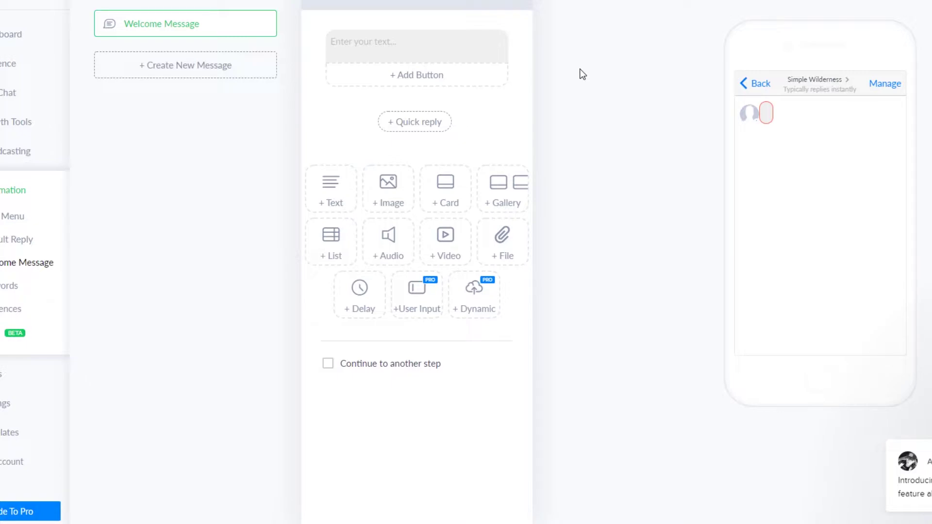
# Enter "Hey! Welcome to" as the text of the welcome message.
pyautogui.click(444, 49)
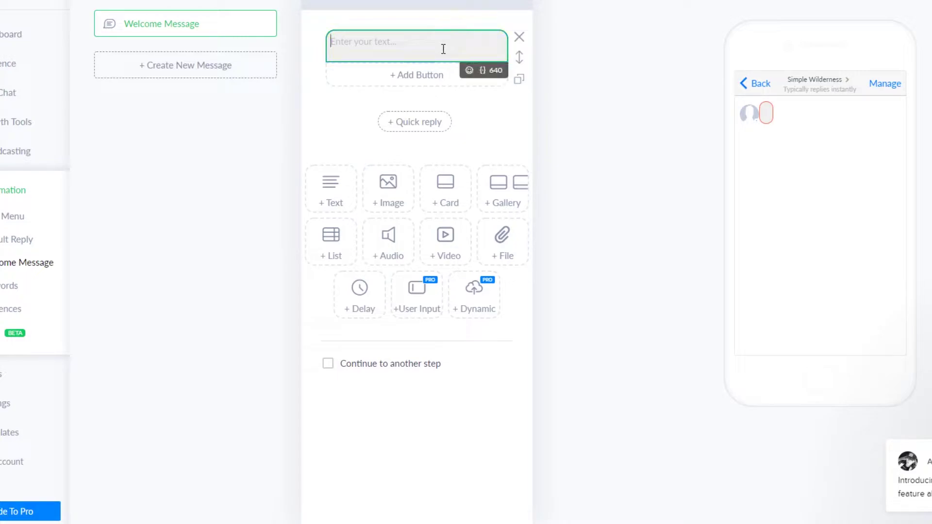
pyautogui.write('Hey! W')
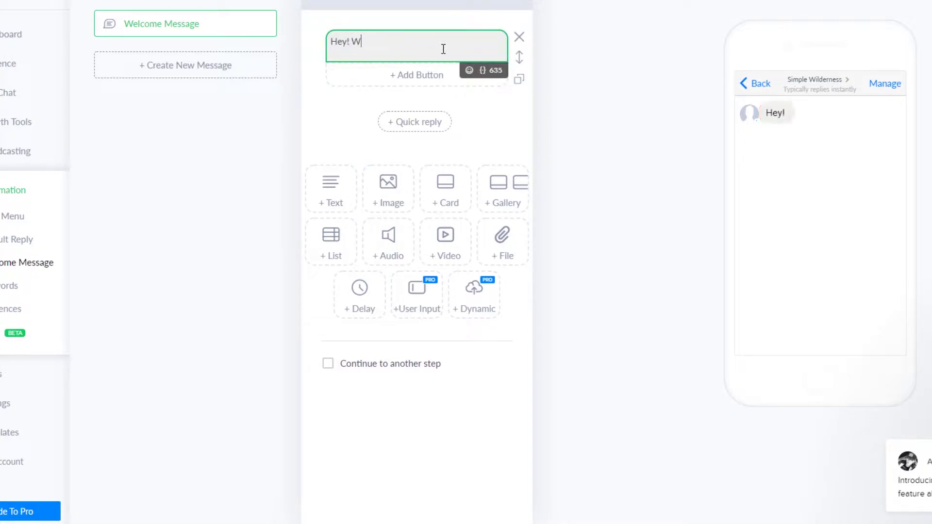
pyautogui.write('elcome to')
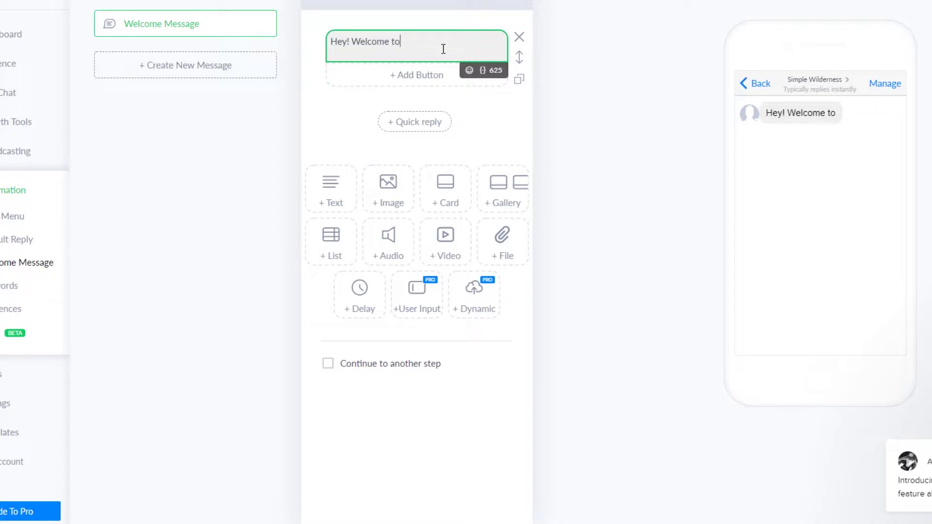
# Look at the action options for a new welcome message button, delete that button and view the Default Reply automation.
pyautogui.click(433, 73)
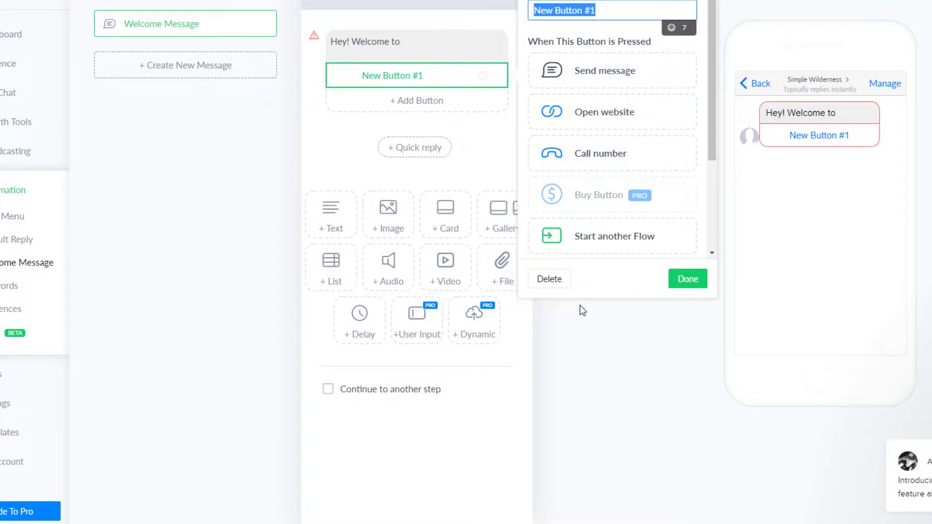
pyautogui.click(551, 280)
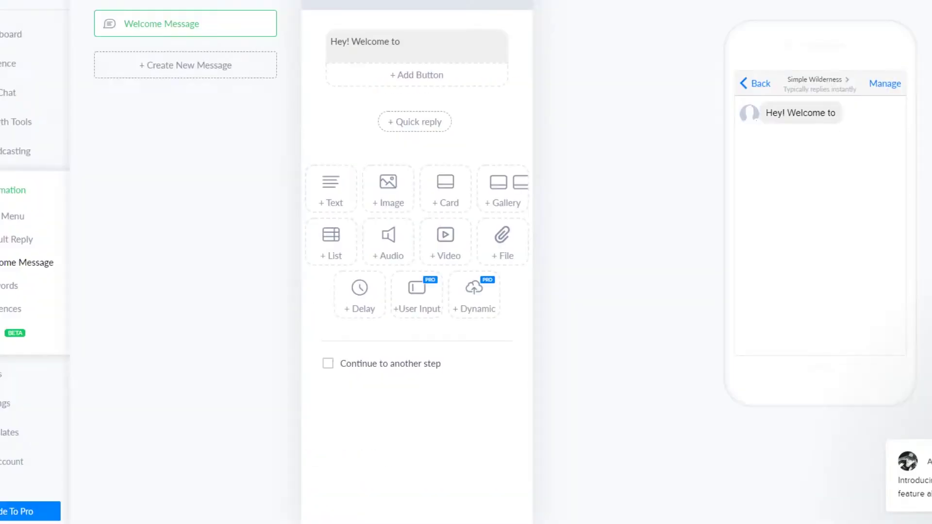
pyautogui.click(15, 243)
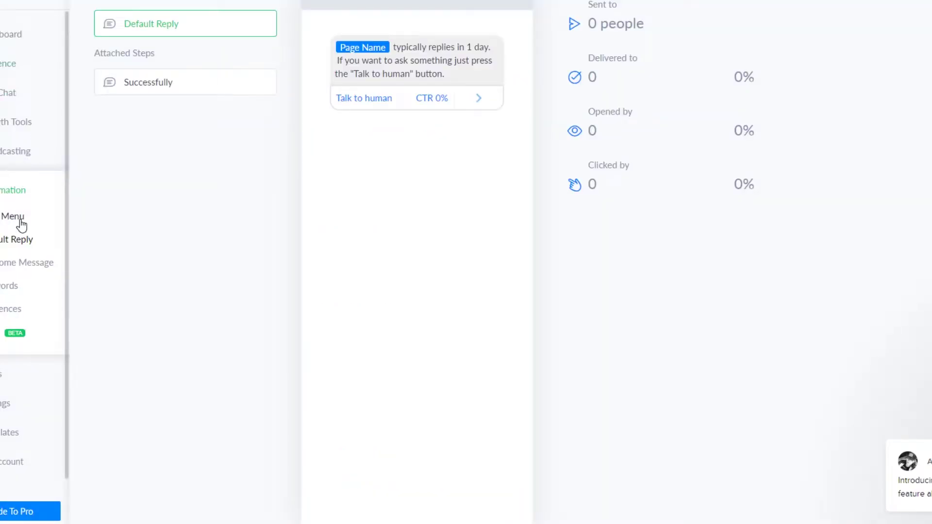
# Add a Main Menu item labelled "Sho[p Now" and set it to open a website.
pyautogui.click(21, 225)
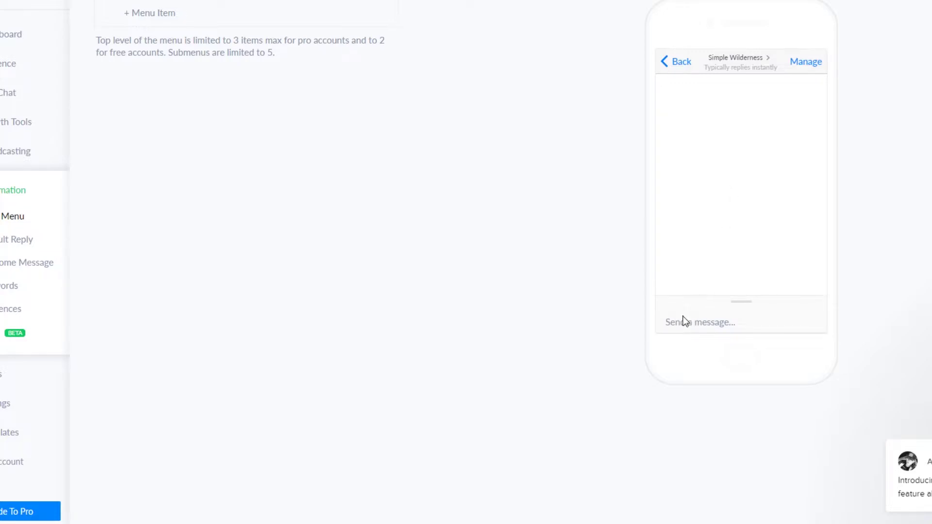
pyautogui.click(227, 11)
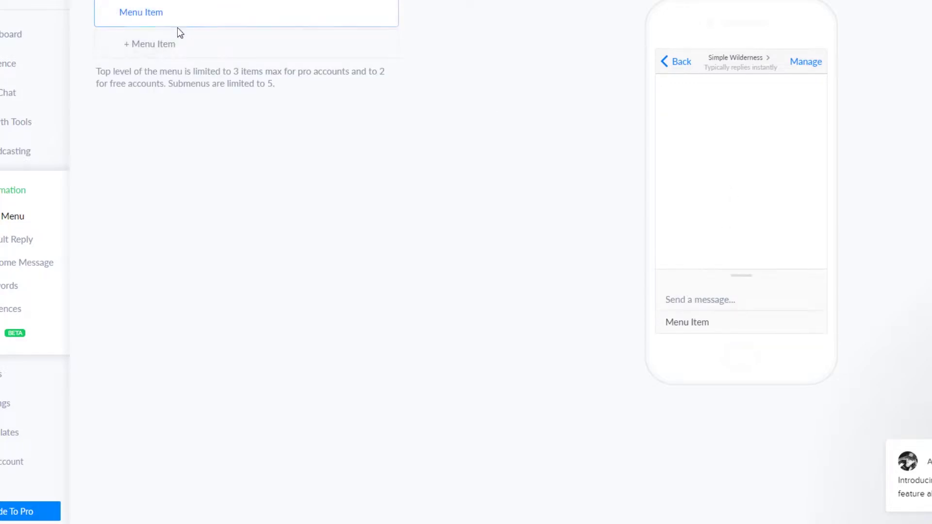
pyautogui.click(132, 14)
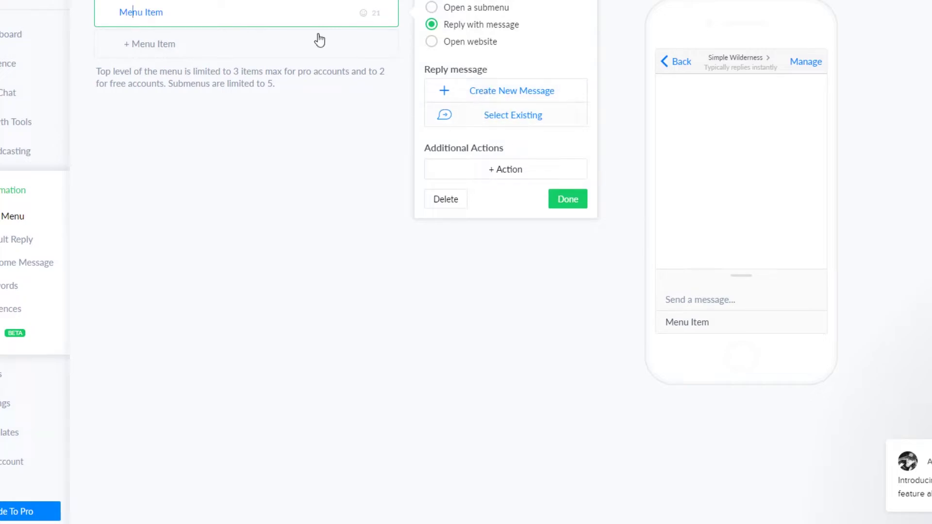
pyautogui.moveTo(165, 11); pyautogui.dragTo(127, 13)
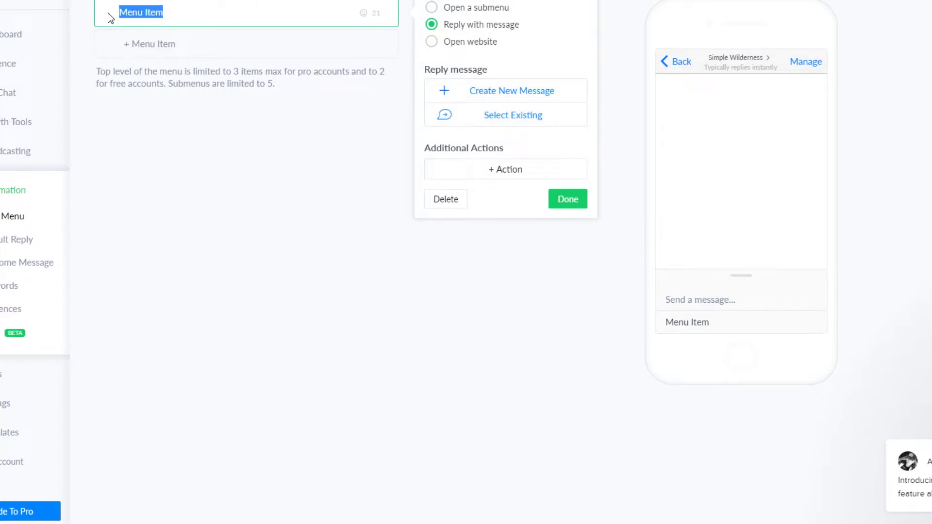
pyautogui.write('Sho[p Now')
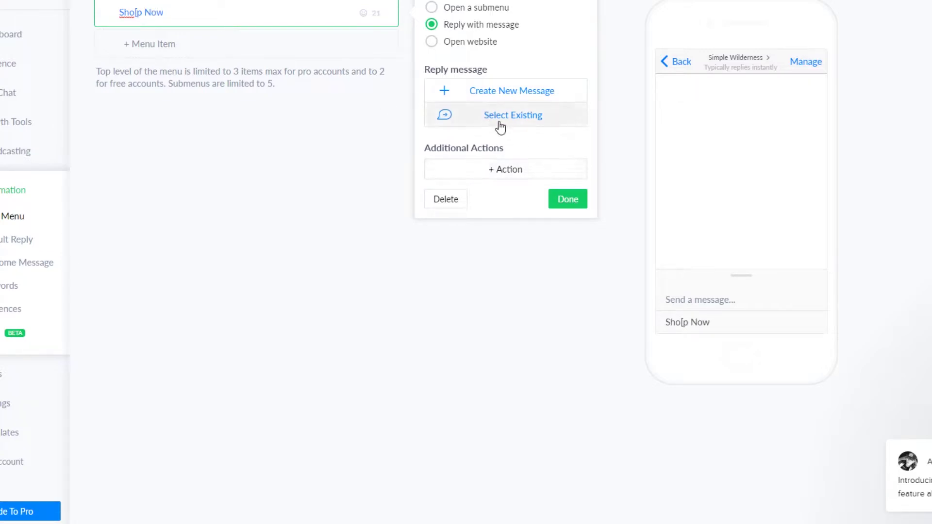
pyautogui.click(432, 42)
pyautogui.click(473, 92)
pyautogui.click(264, 124)
# Add a second Main Menu item labelled "10% off".
pyautogui.click(155, 44)
pyautogui.click(152, 44)
pyautogui.tripleClick(163, 44)
pyautogui.write('10% off')
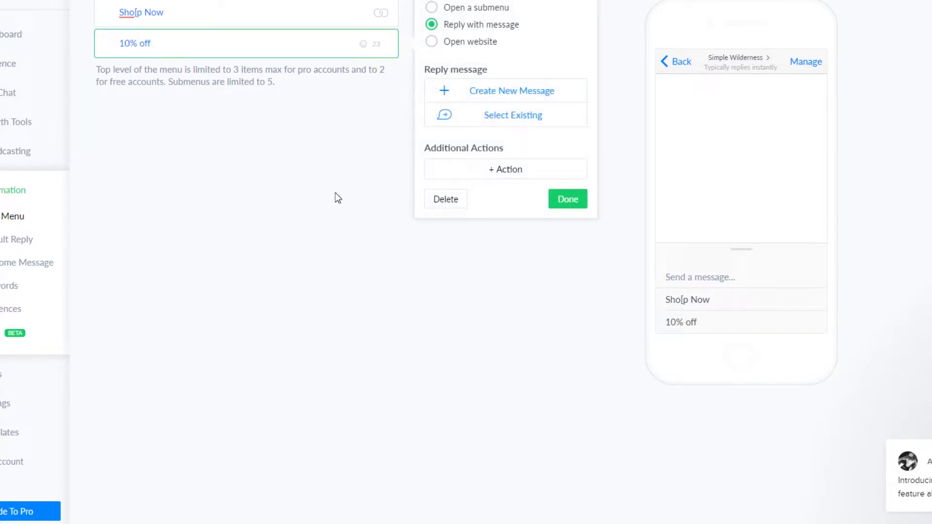
pyautogui.click(323, 99)
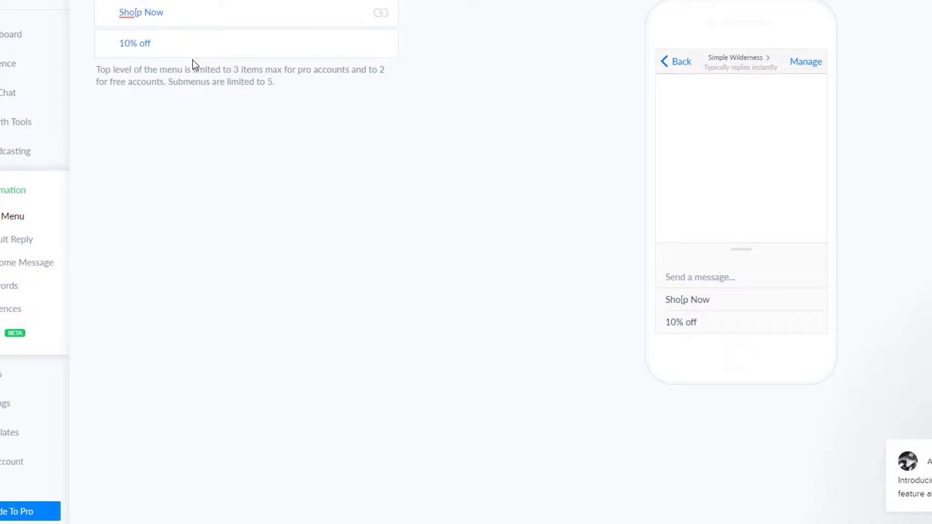
pyautogui.moveTo(231, 82); pyautogui.dragTo(289, 96)
pyautogui.click(291, 95)
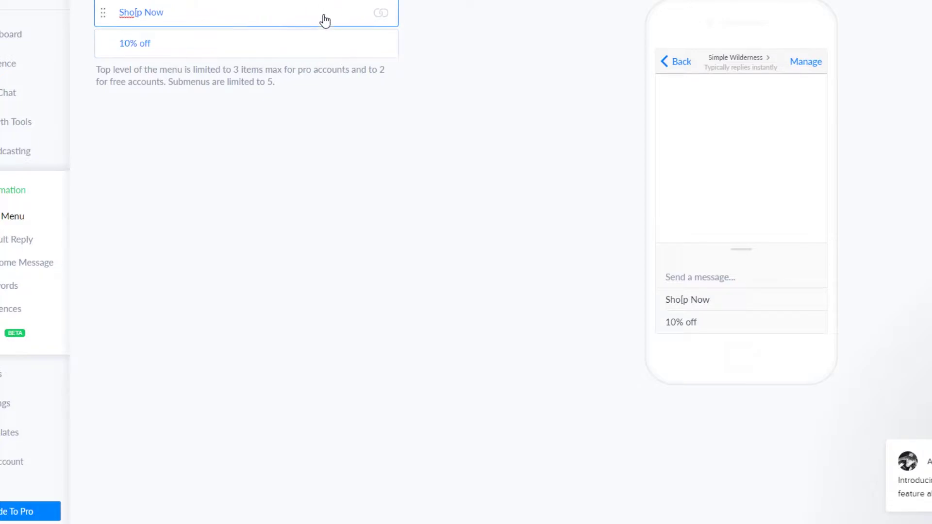
pyautogui.moveTo(680, 277); pyautogui.dragTo(644, 317)
pyautogui.click(744, 318)
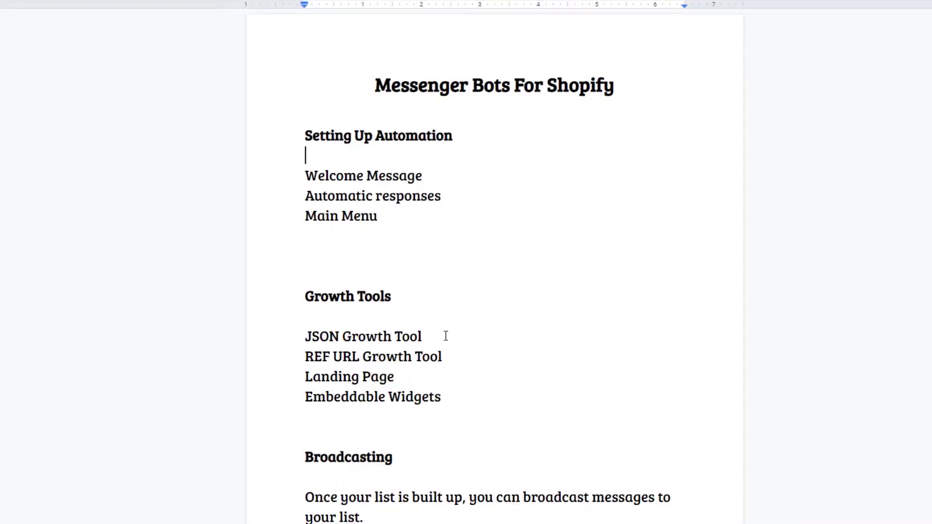
pyautogui.moveTo(378, 217); pyautogui.dragTo(286, 123)
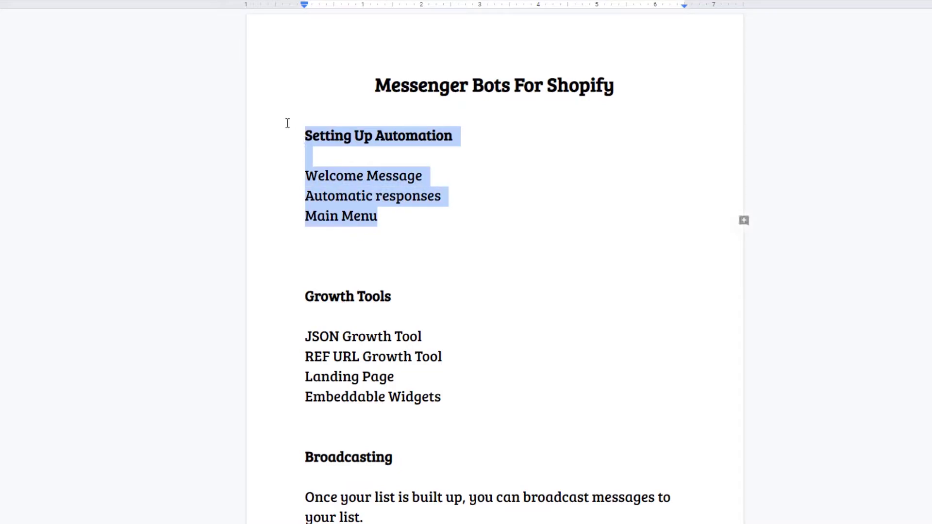
pyautogui.click(422, 238)
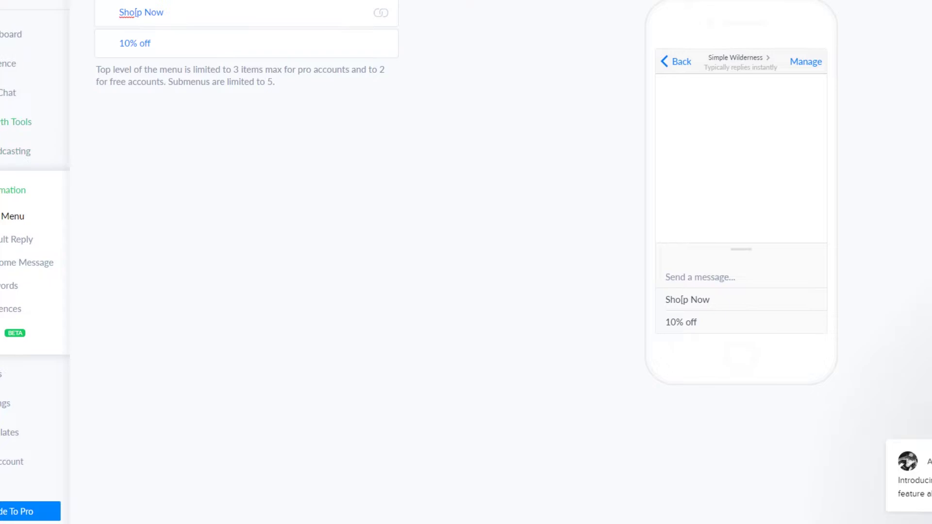
# Start a new widget in Growth Tools to view the available overlay, embeddable and other types.
pyautogui.click(3, 127)
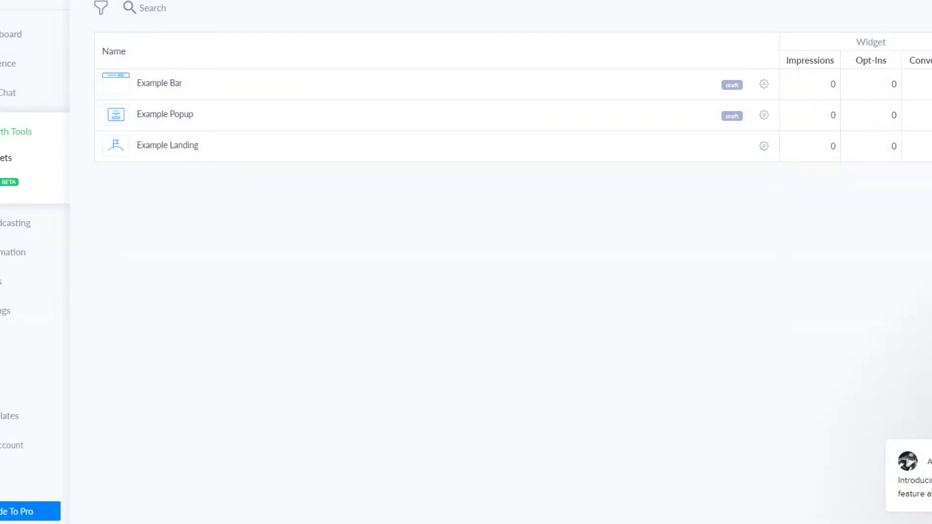
pyautogui.click(845, 2)
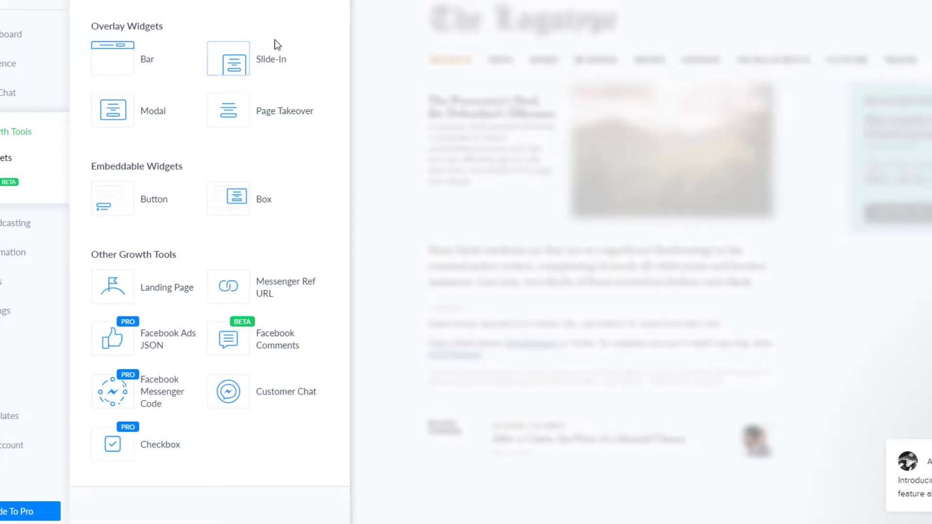
# Try a Slide-In widget with its headline replaced by text beginning "Hey!", and leave the editor without keeping it.
pyautogui.click(271, 55)
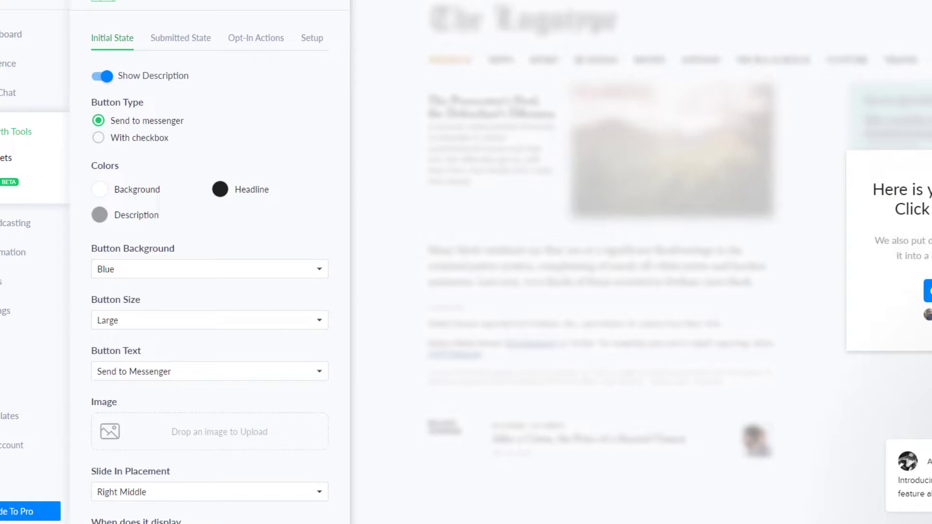
pyautogui.moveTo(931, 209); pyautogui.dragTo(848, 164)
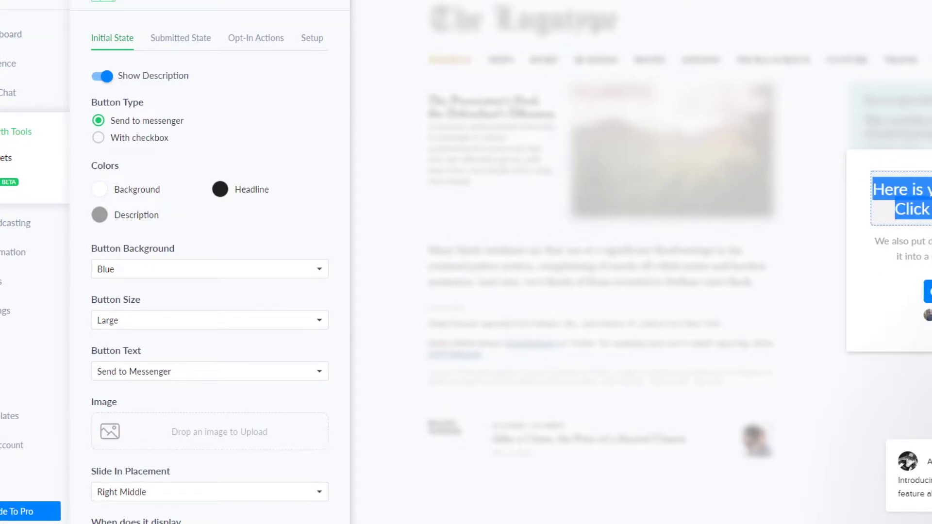
pyautogui.press('BackSpace')
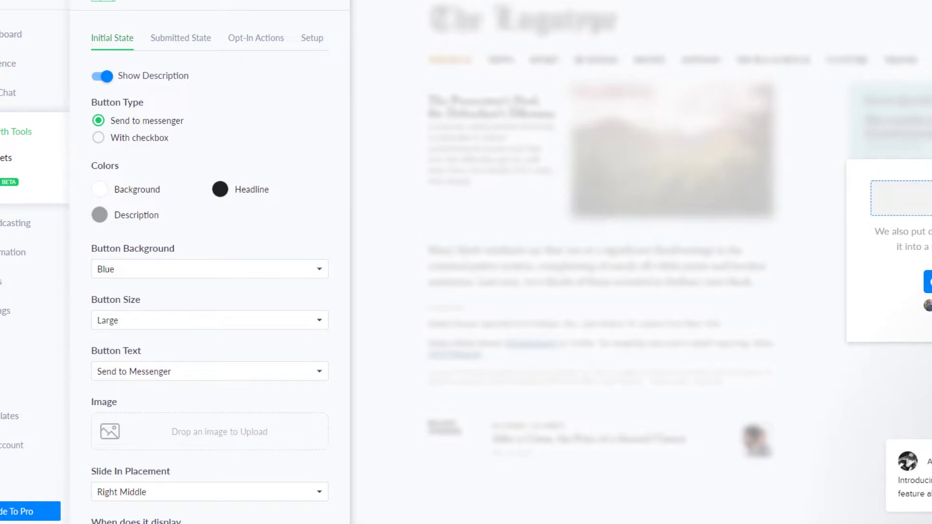
pyautogui.write('Hey! C')
pyautogui.press('BackSpace')
pyautogui.click(6, 132)
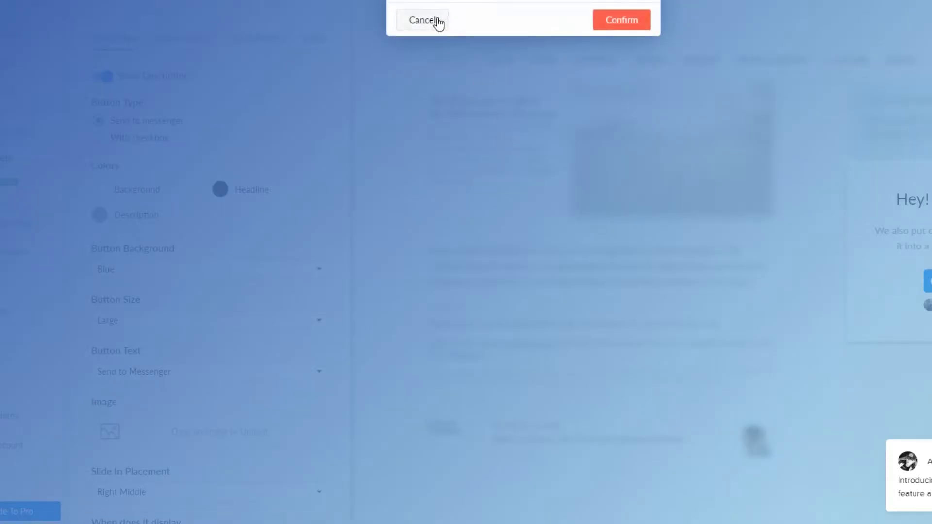
pyautogui.click(613, 20)
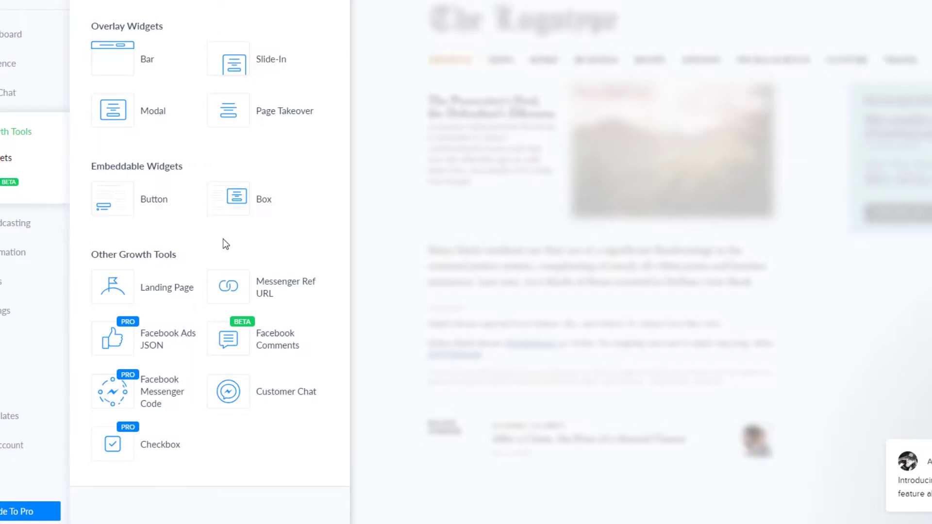
# Try an embeddable Box widget and select its default headline text.
pyautogui.click(276, 201)
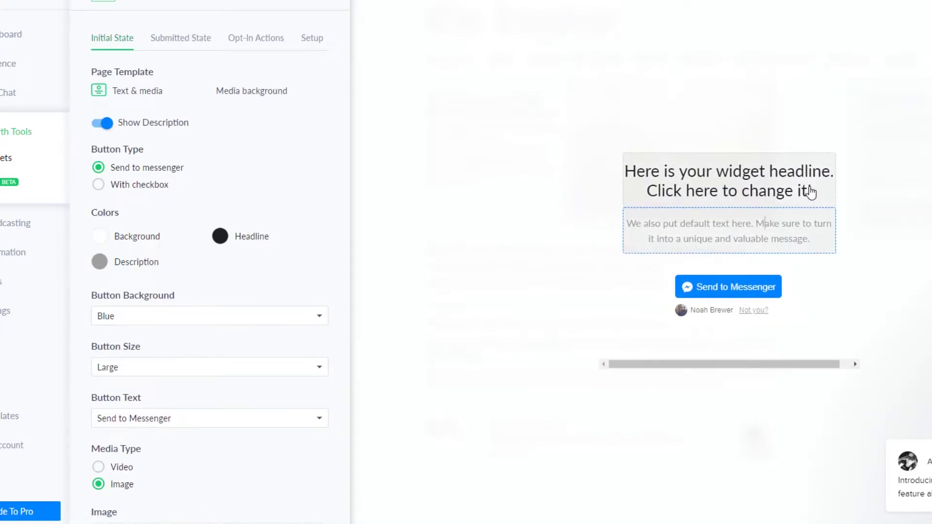
pyautogui.moveTo(816, 191); pyautogui.dragTo(615, 186)
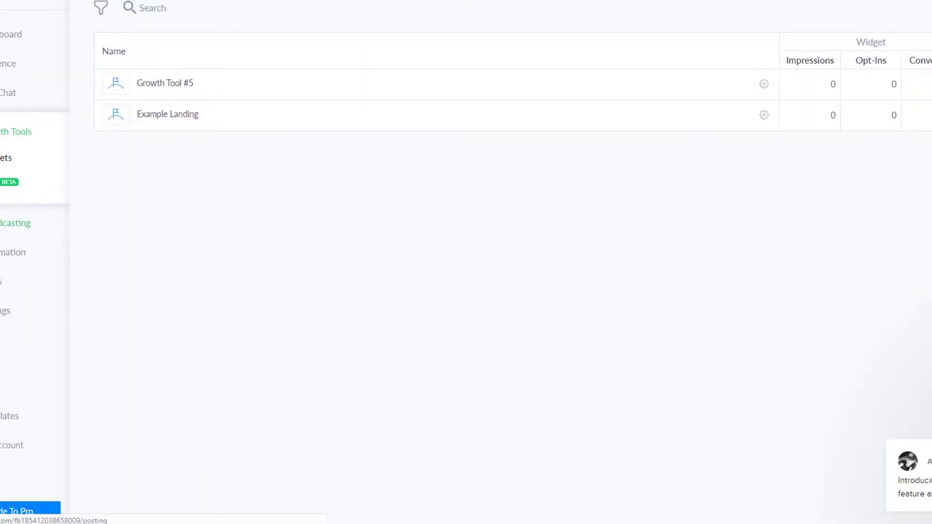
# Start a new broadcast in Broadcasting and activate the empty text block of its post.
pyautogui.click(15, 223)
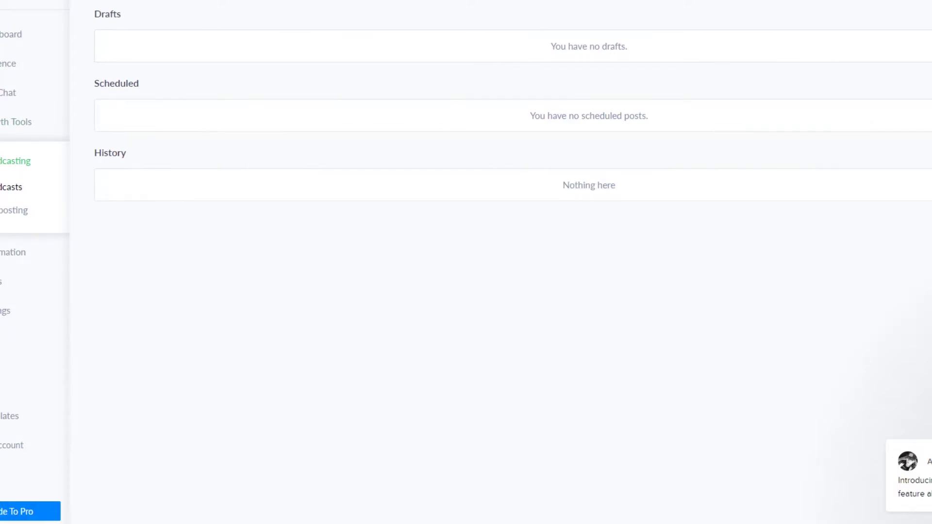
pyautogui.click(924, 2)
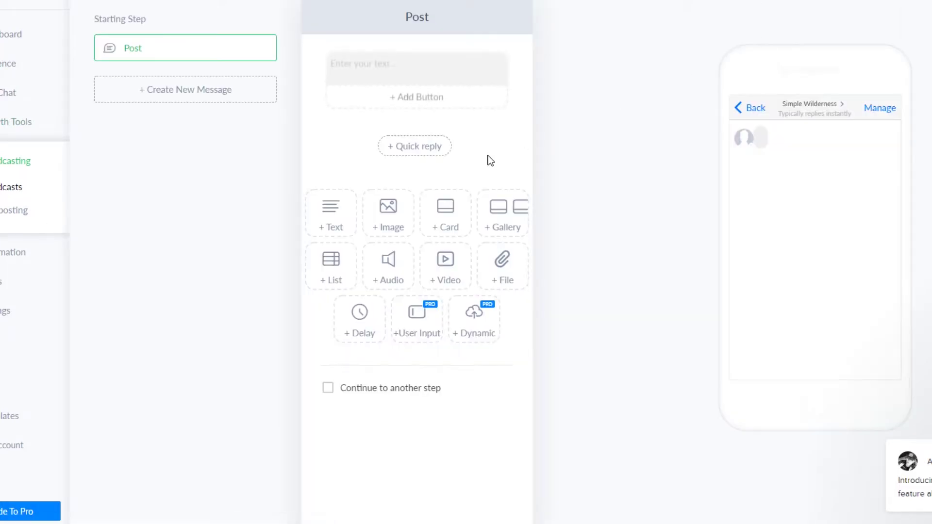
pyautogui.click(377, 77)
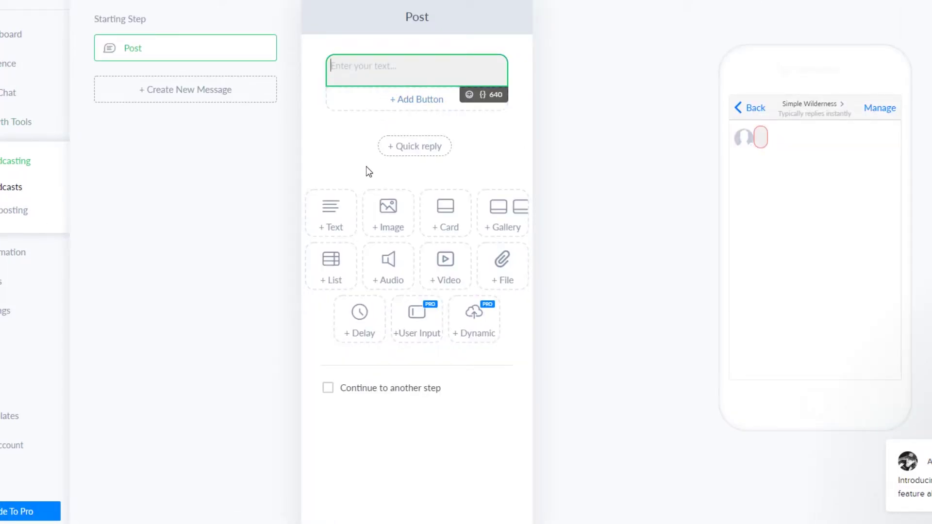
pyautogui.click(349, 167)
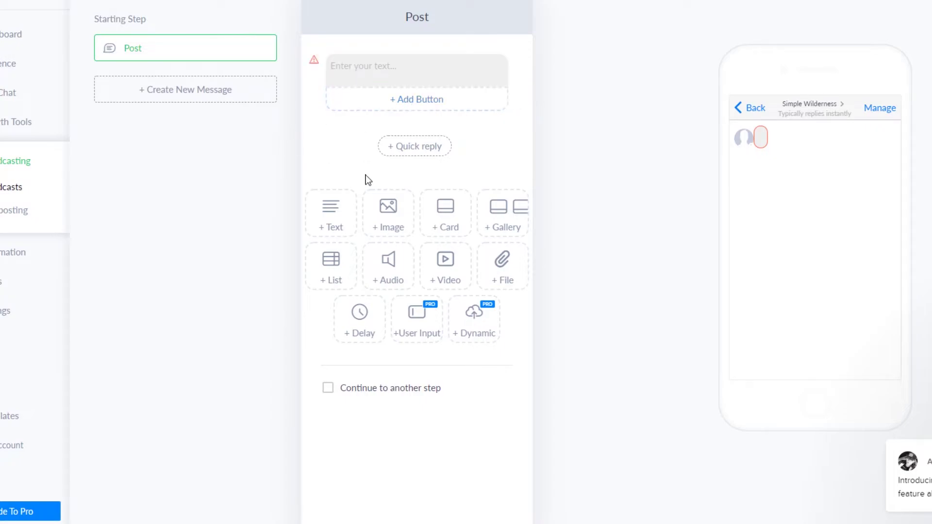
# Try an Image block and a User Input block in the broadcast post, and remove both.
pyautogui.click(388, 217)
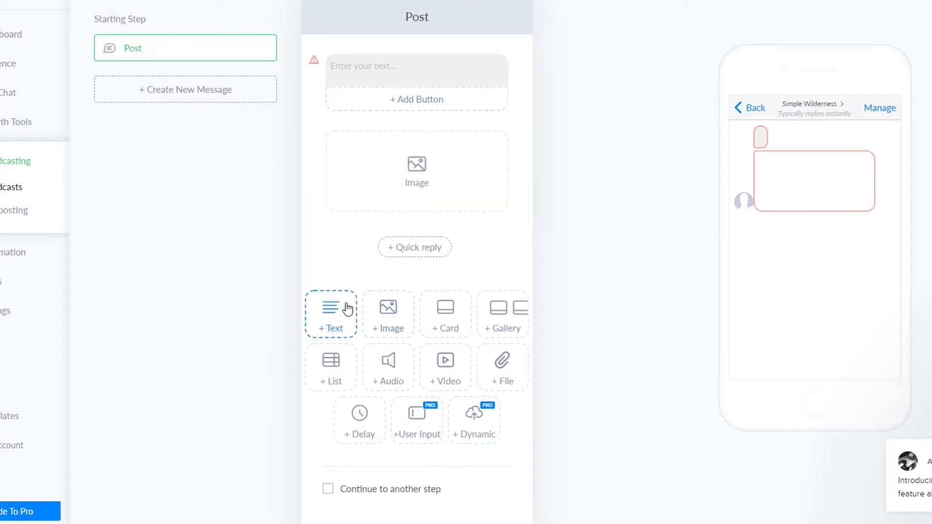
pyautogui.click(407, 427)
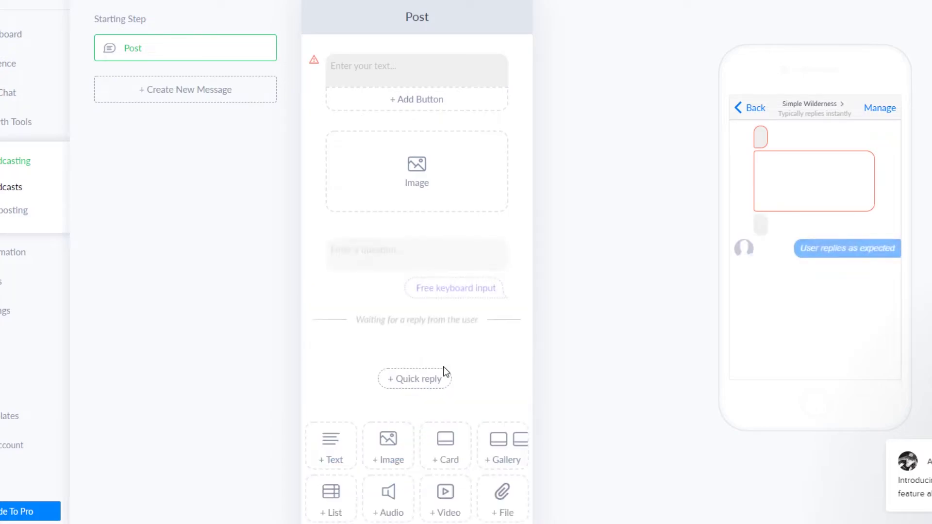
pyautogui.click(426, 263)
pyautogui.click(406, 257)
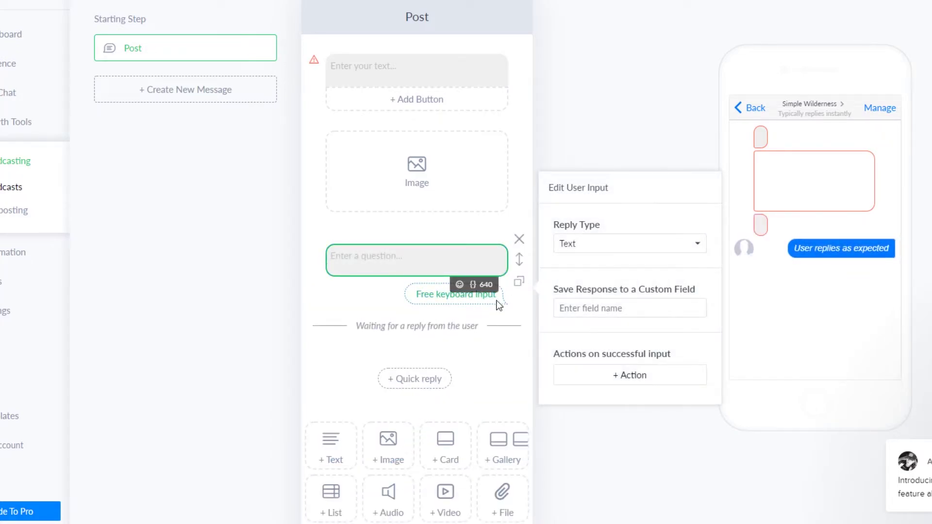
pyautogui.click(517, 239)
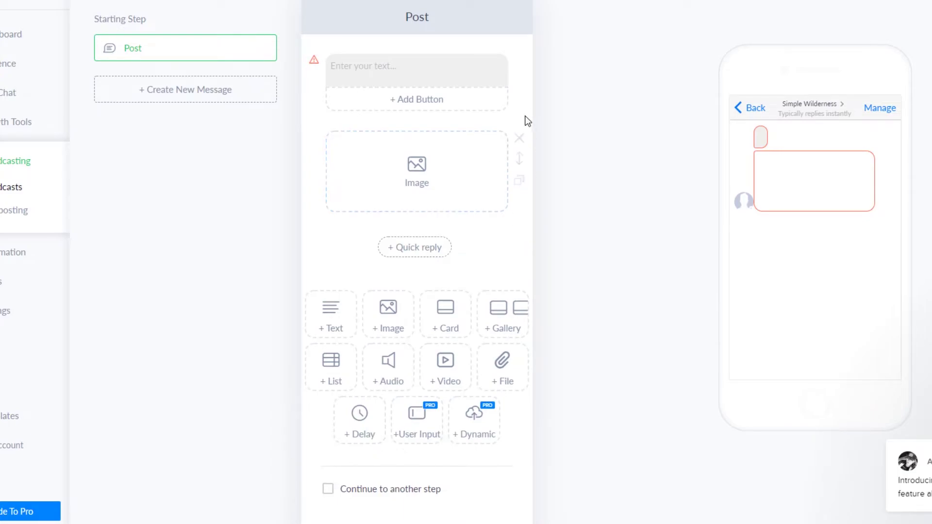
pyautogui.click(520, 141)
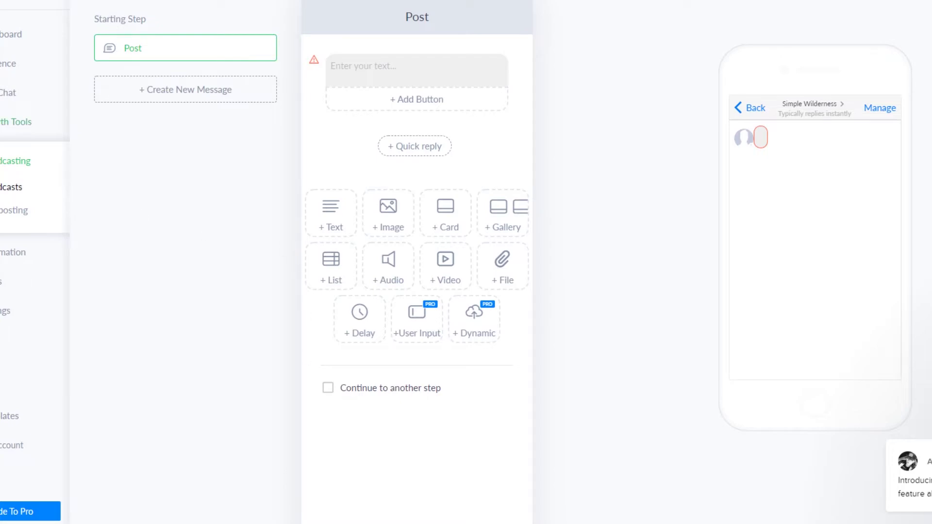
# Return to Growth Tools and start a new widget to view the available types.
pyautogui.click(33, 125)
pyautogui.click(930, 3)
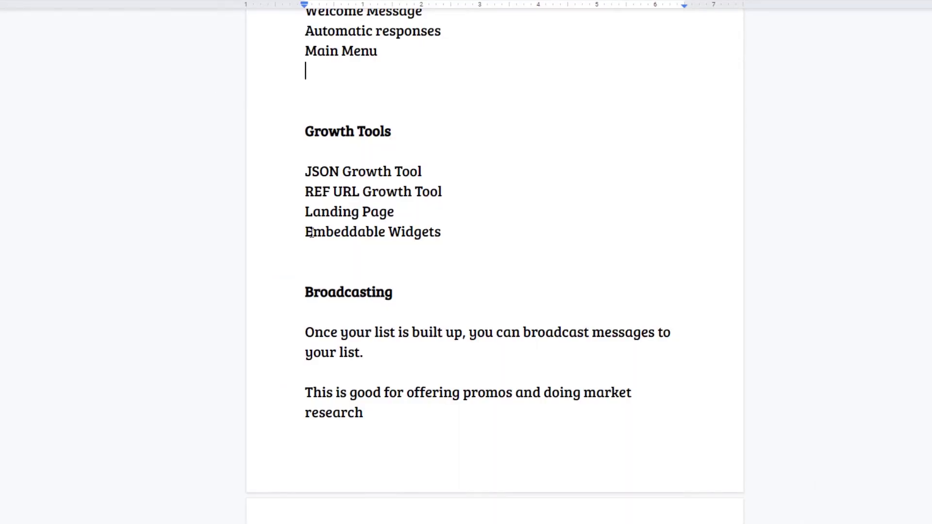
# Switch to the Messenger Bots For Shopify document and review its sections from Growth Tools through Different Tips & Tricks.
pyautogui.scroll(-4, 397, 402)
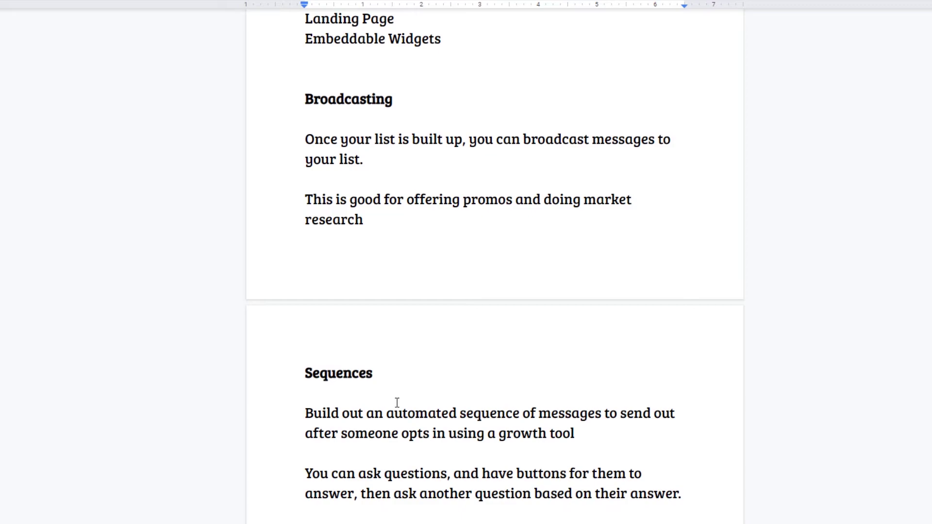
pyautogui.scroll(-7, 397, 402)
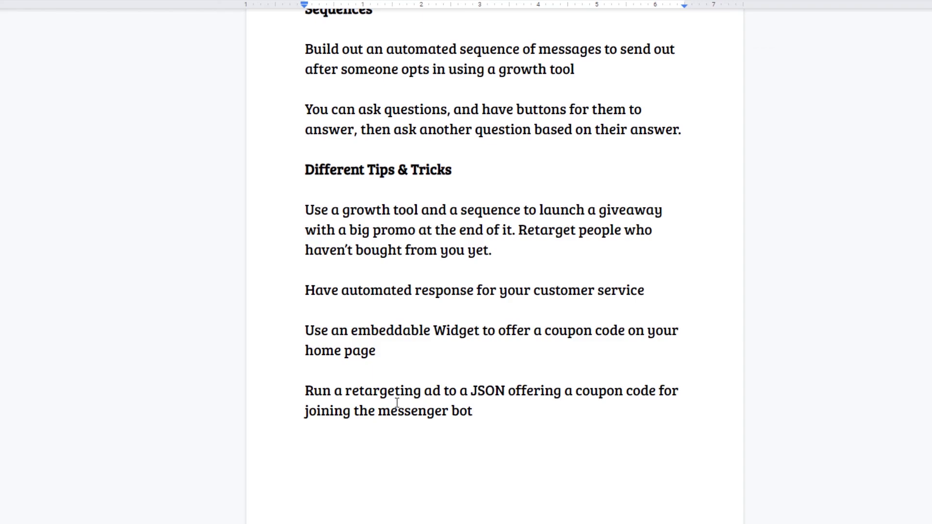
pyautogui.scroll(12, 397, 403)
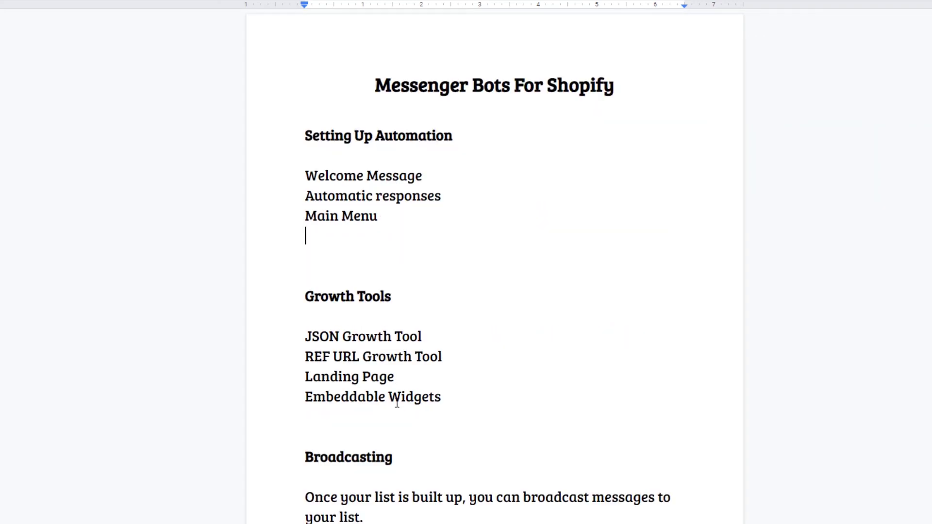